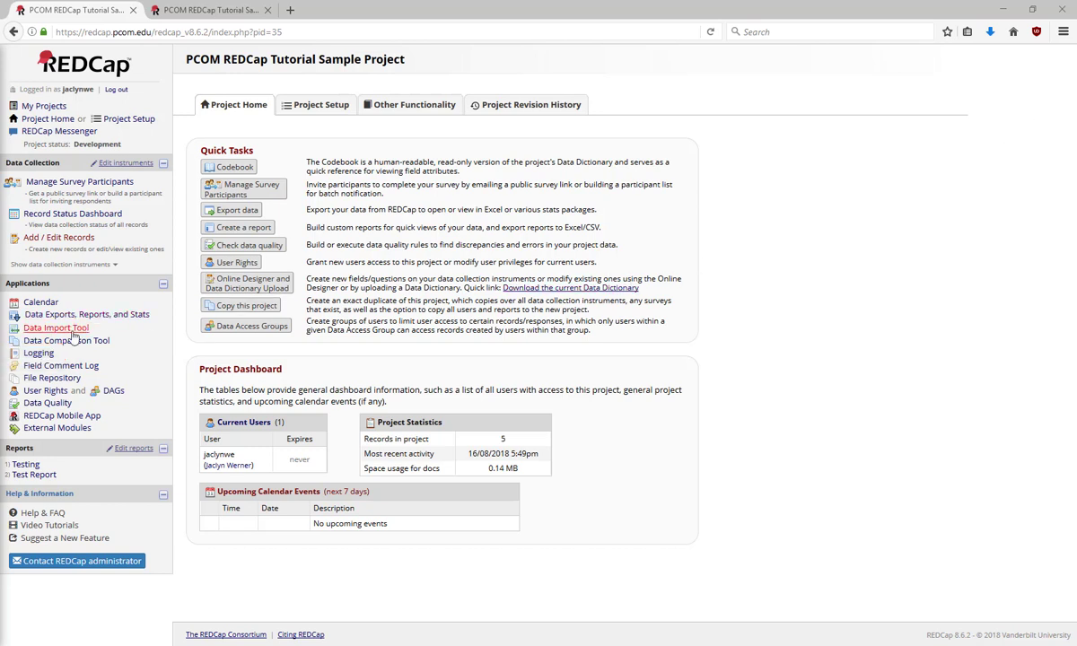
Open the Logging page and look over the event-type filter options without applying one
click(52, 355)
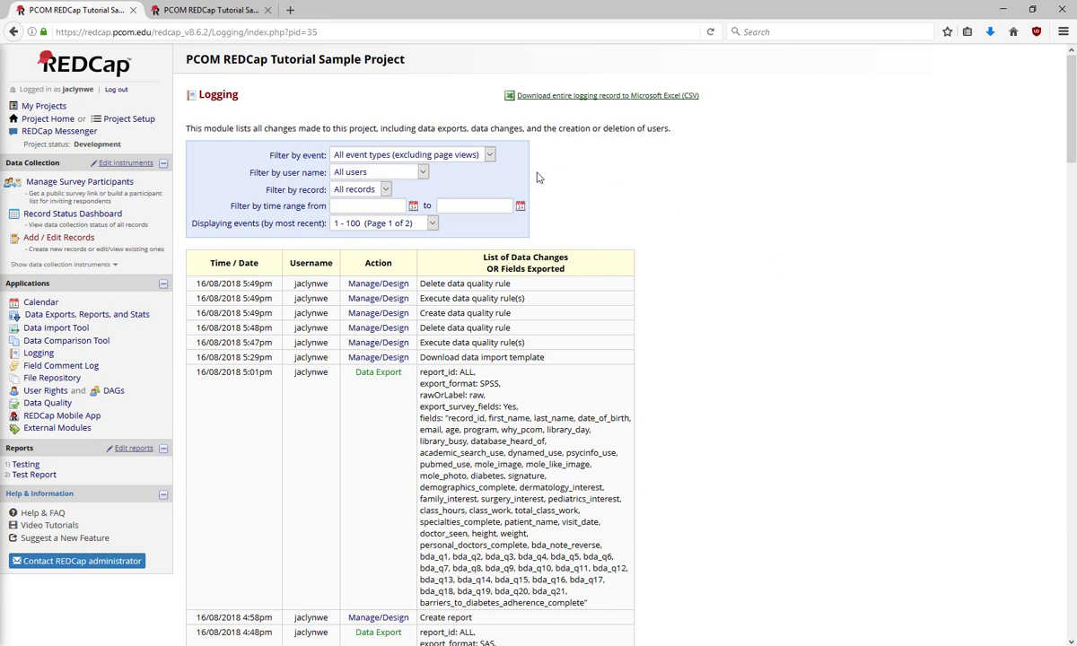
click(460, 155)
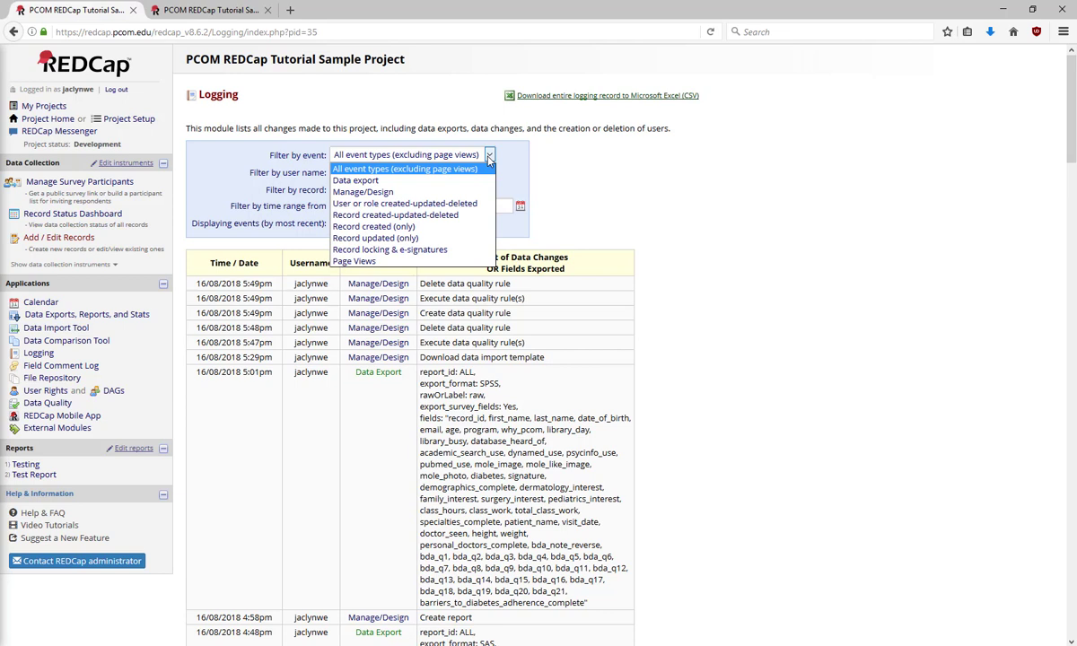
click(640, 177)
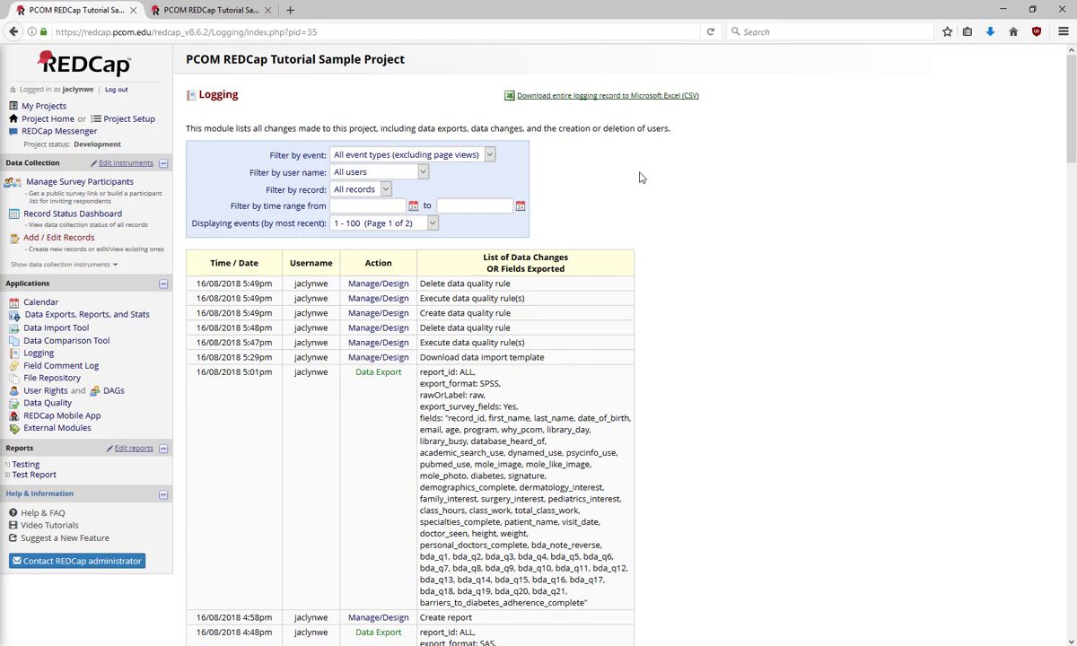
Open record 1's Demographics form and read the First Name field comment without adding one
click(95, 213)
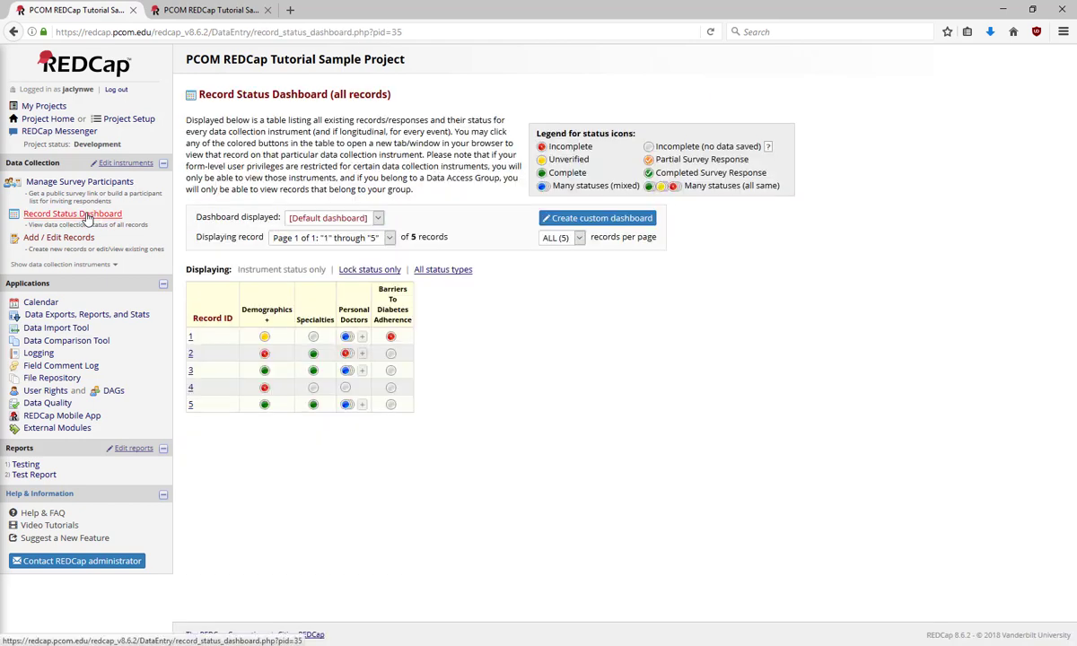
click(266, 341)
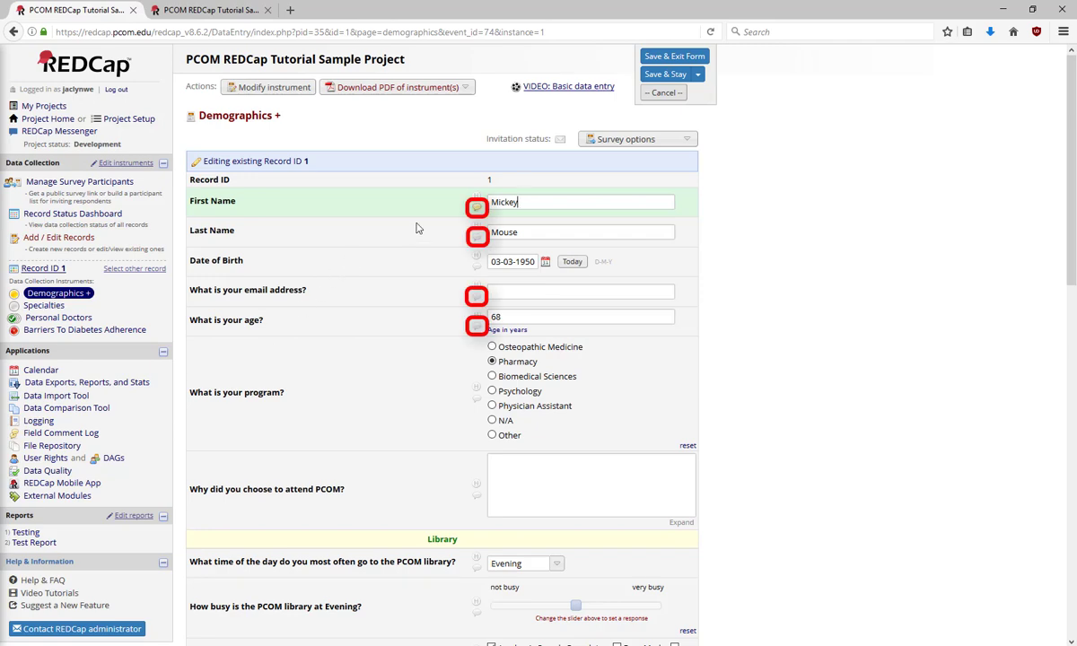
click(477, 208)
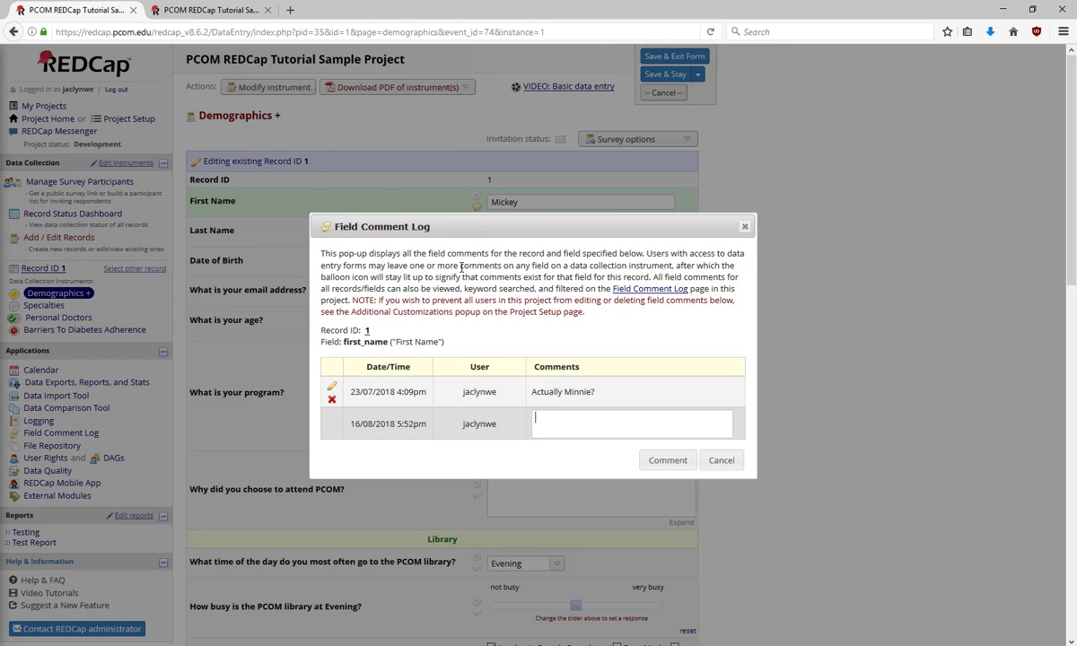
click(721, 459)
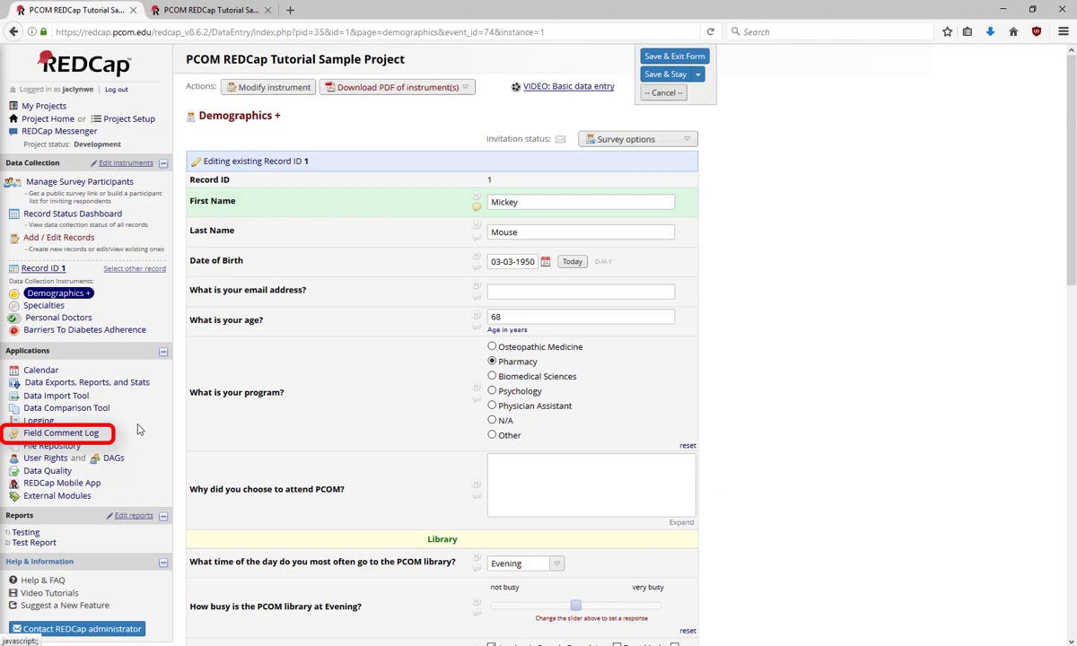
Open the Field Comment Log and read the one comment on record 1's first_name
click(87, 436)
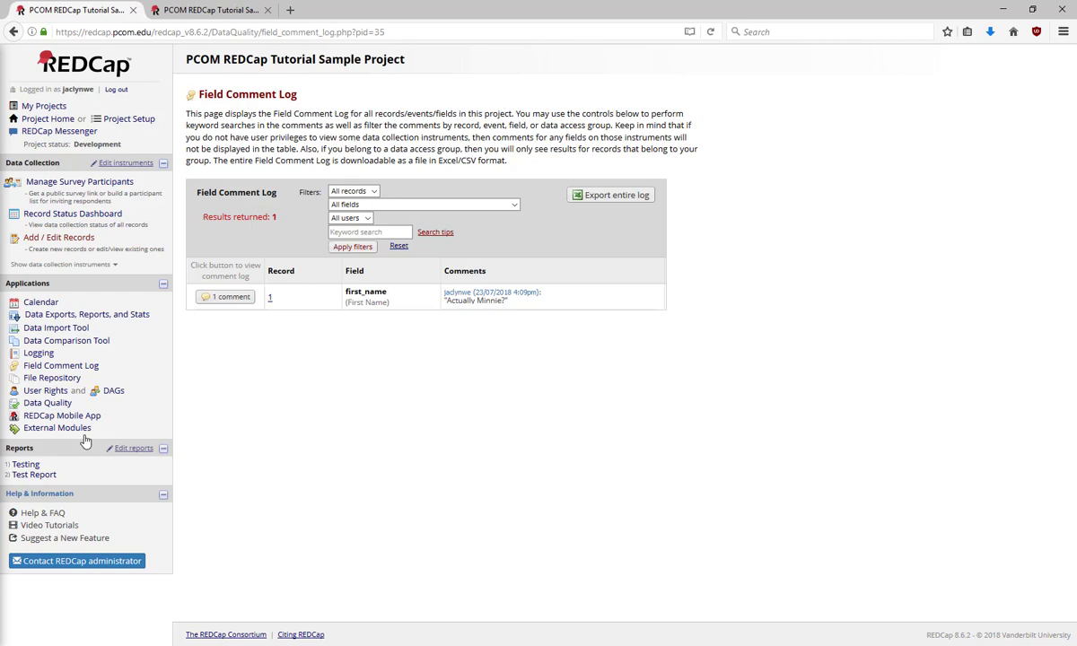
click(224, 298)
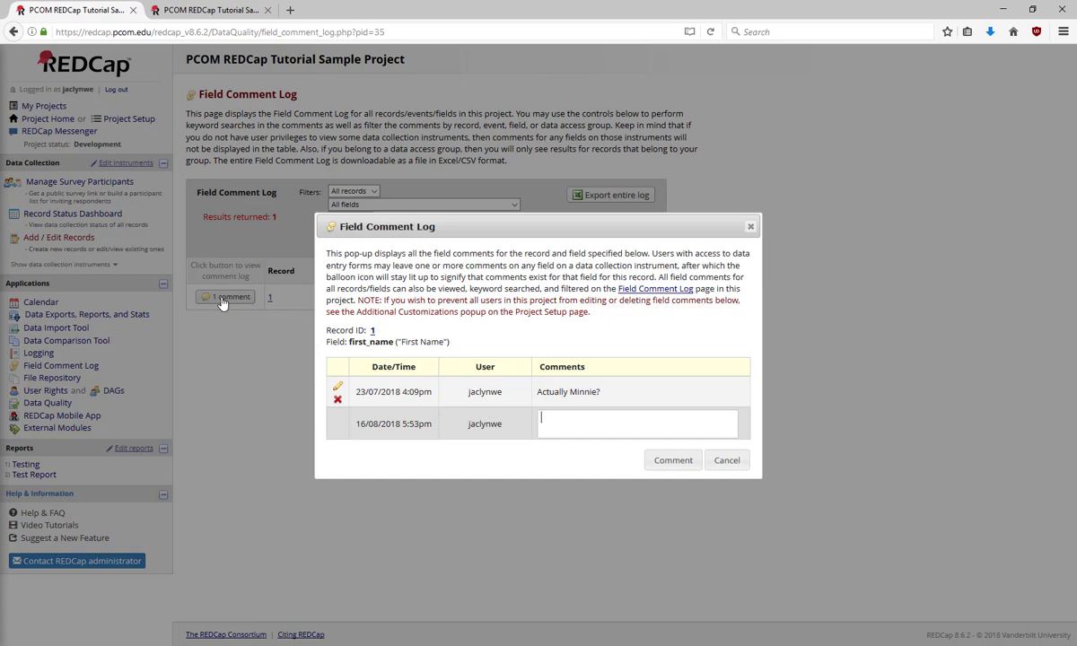
click(722, 463)
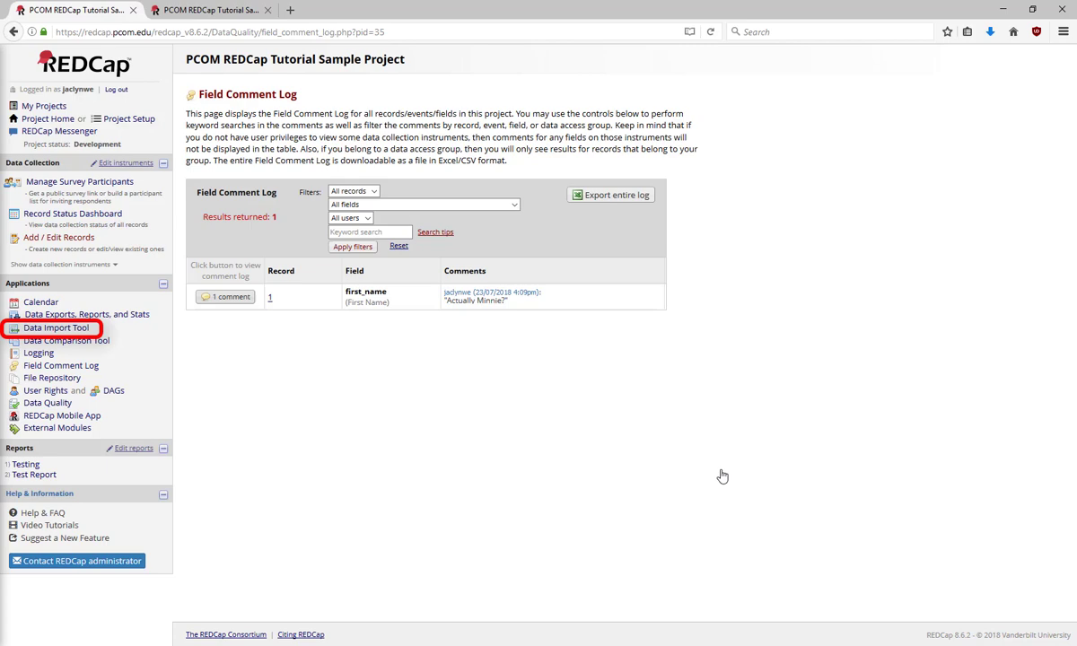
Open the Data Import Tool, then switch to PCOMREDCapTutorialData.csv in Excel
click(70, 328)
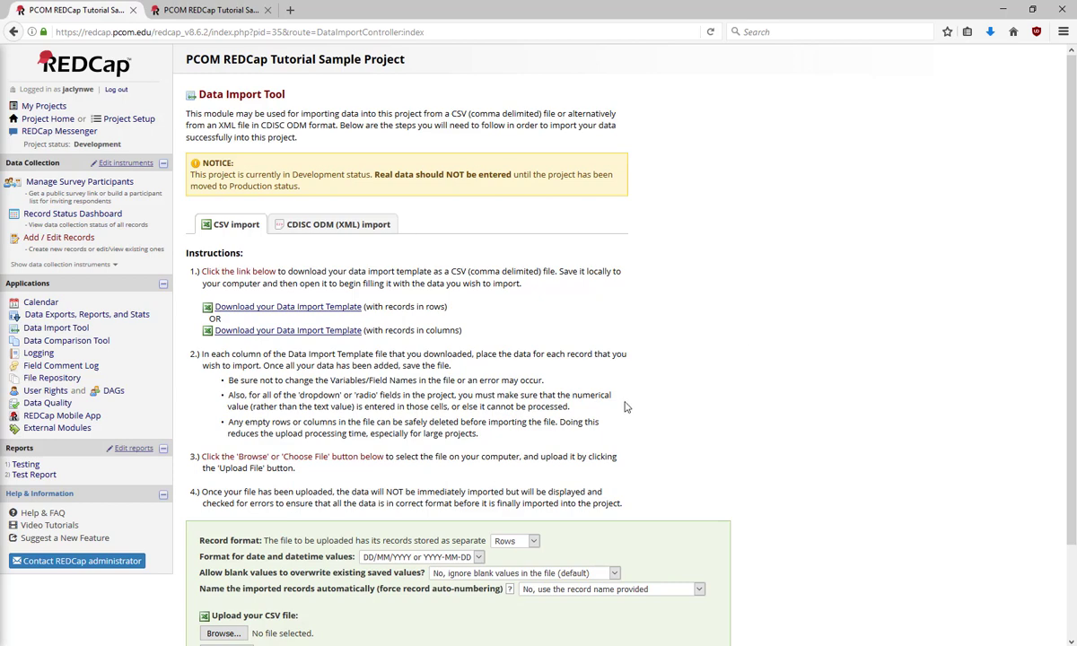
mouse_move(266, 644)
click(316, 616)
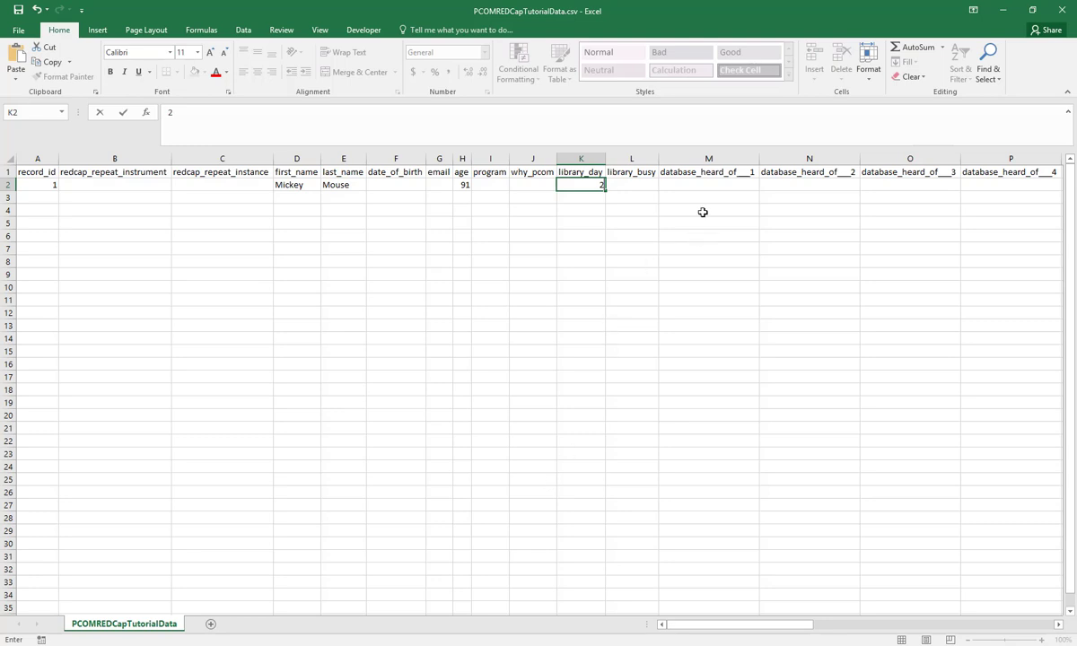
In record 1's row, enter 1 in cell M2 and 0 in cell N2
click(698, 185)
text(1)
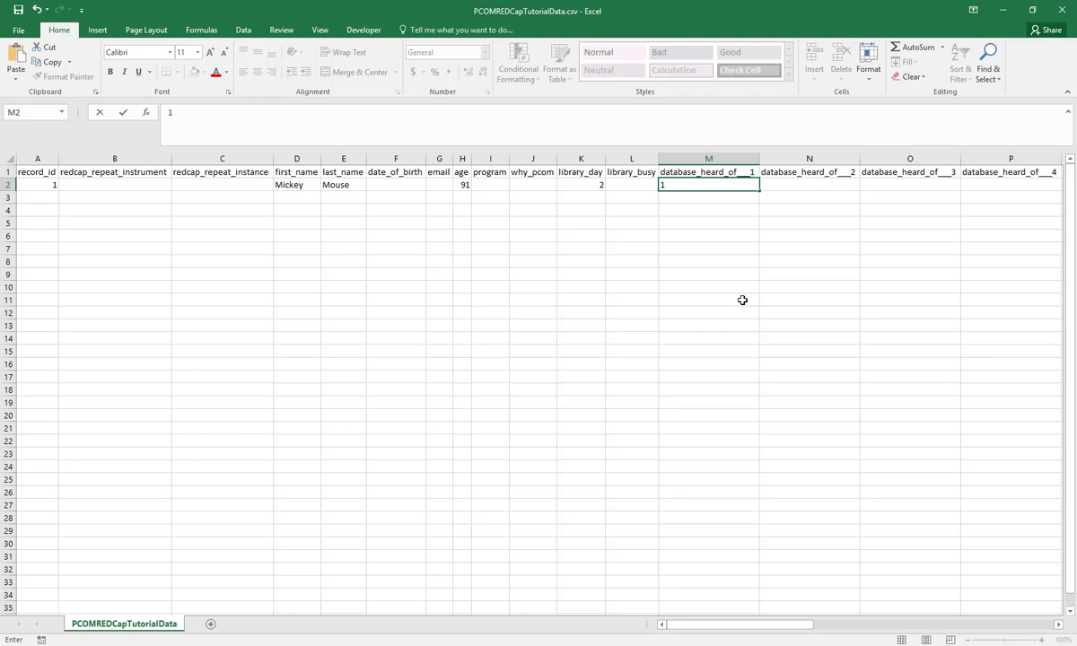
click(812, 185)
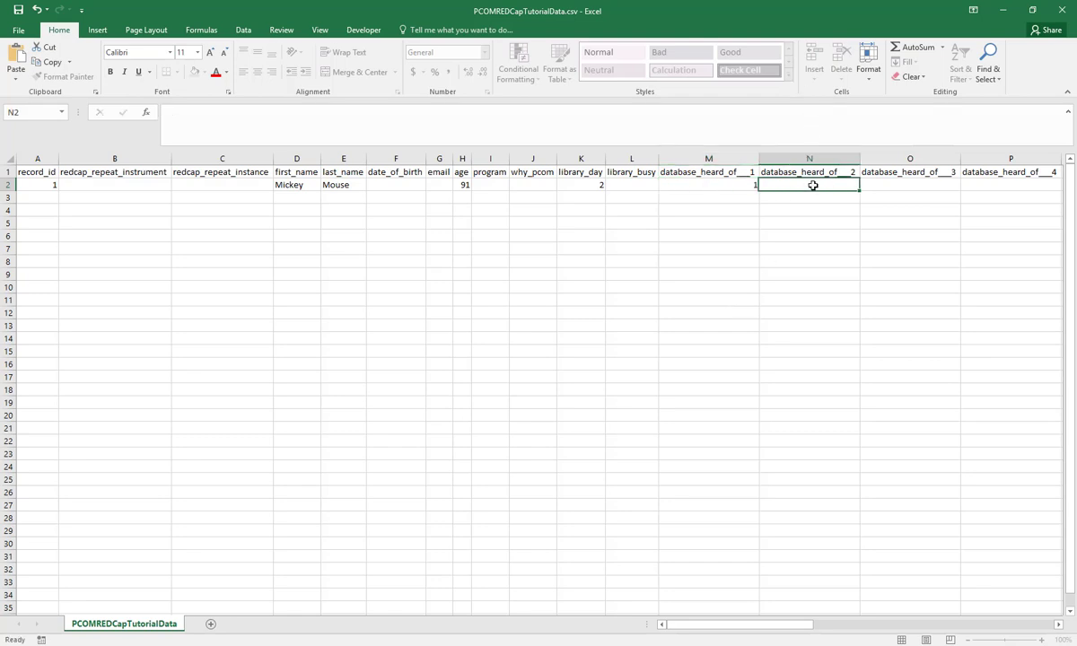
text(0)
key(Tab)
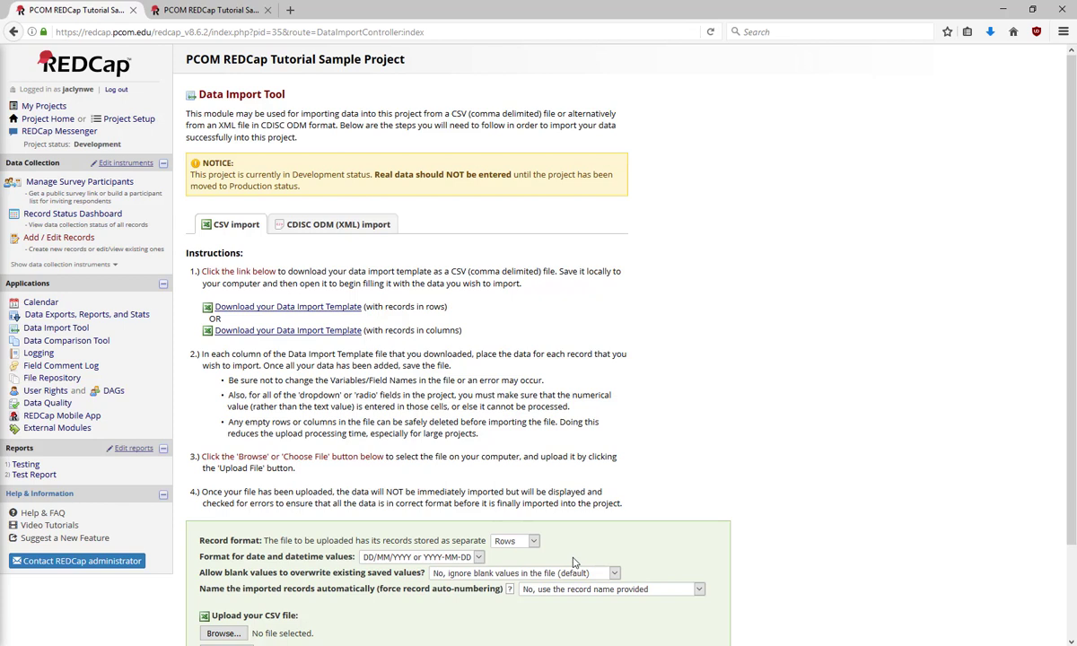
click(54, 120)
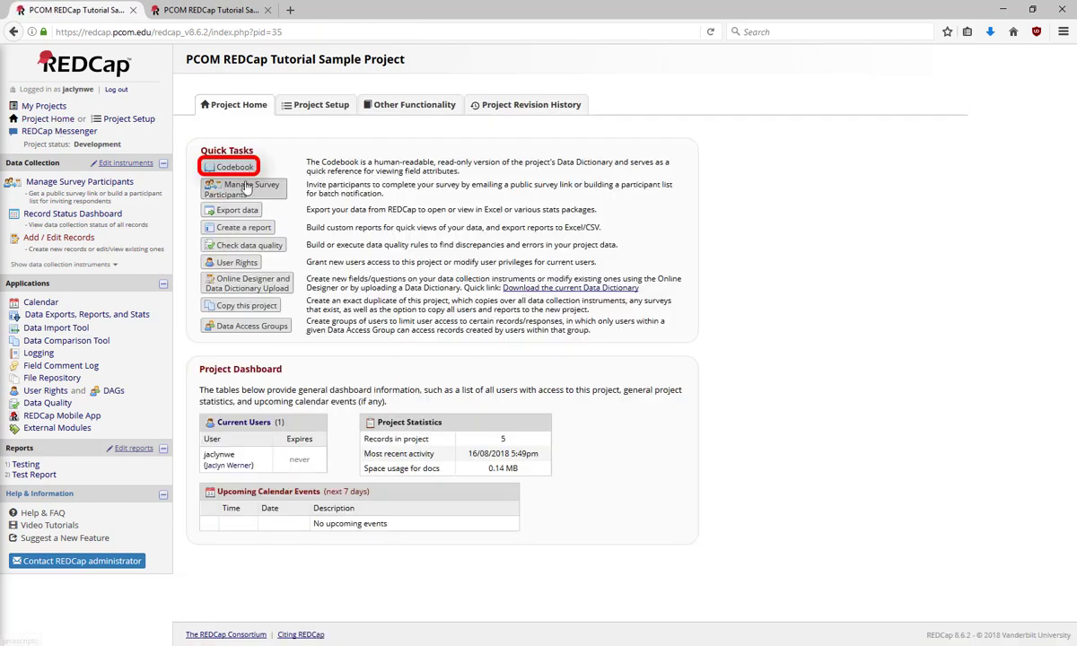
click(244, 171)
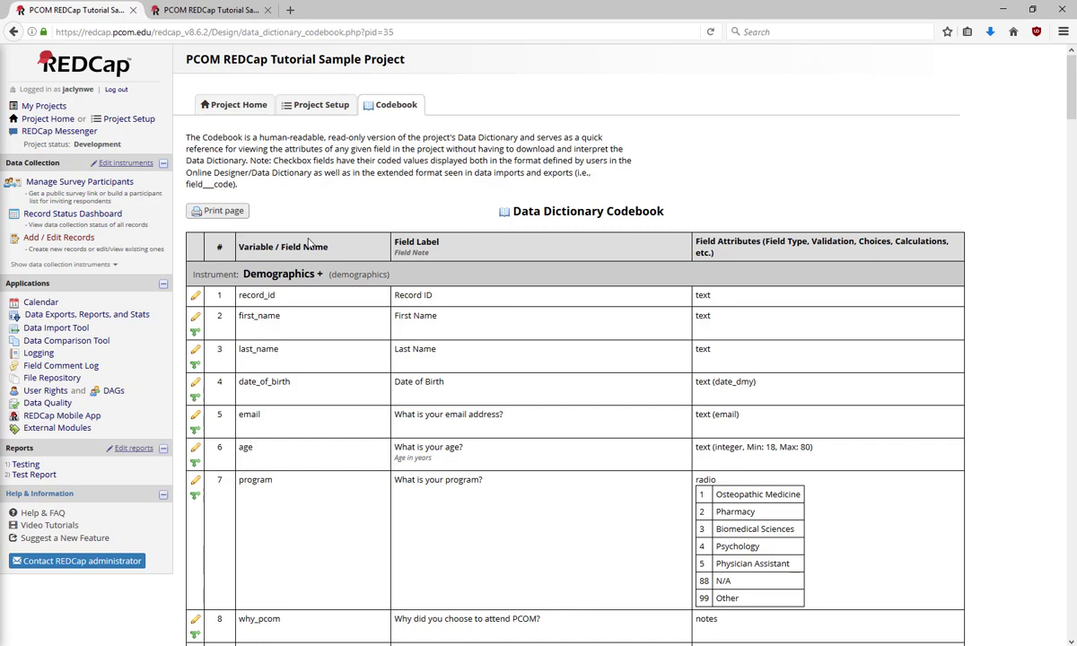
Back on the Data Import Tool, choose PCOMREDCapTutorialData.csv as the file to upload
click(55, 327)
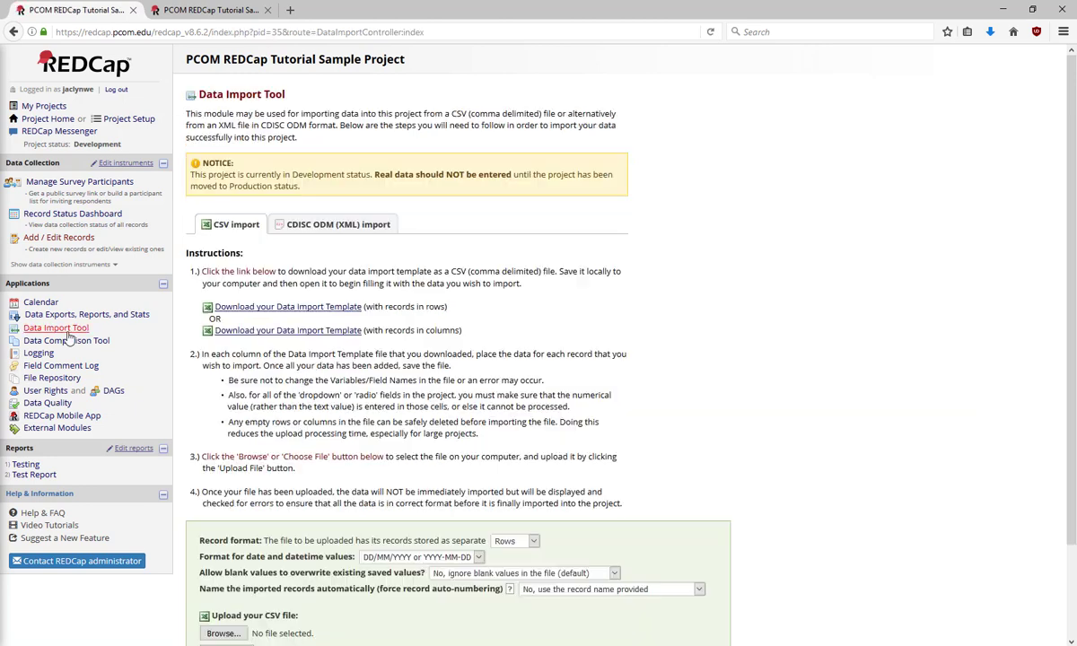
scroll(557, 357, down, 2)
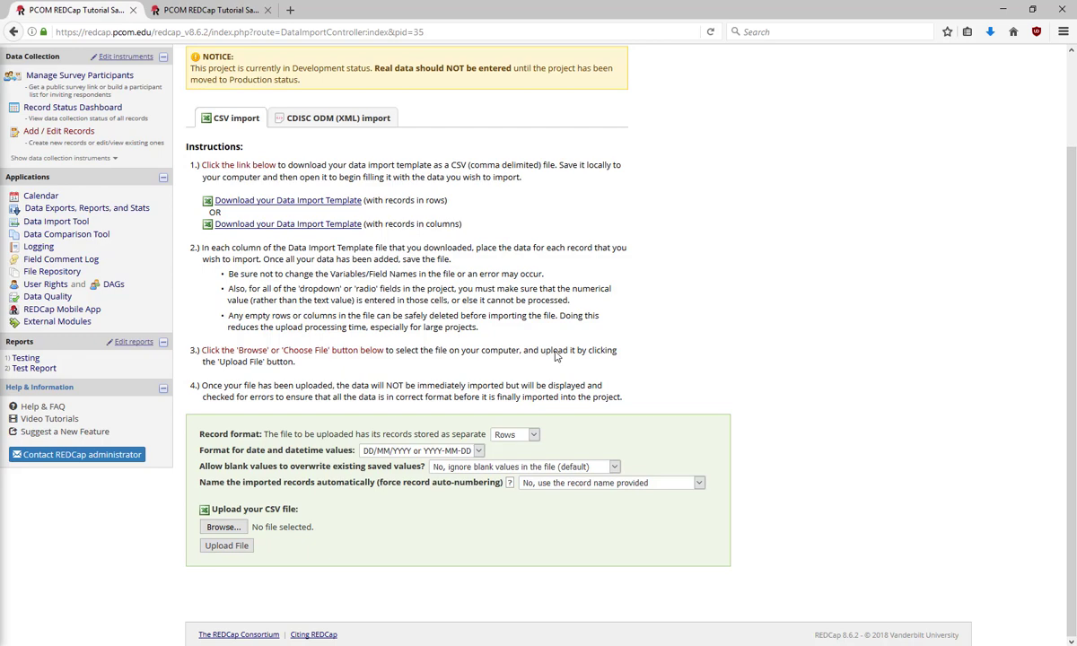
click(235, 527)
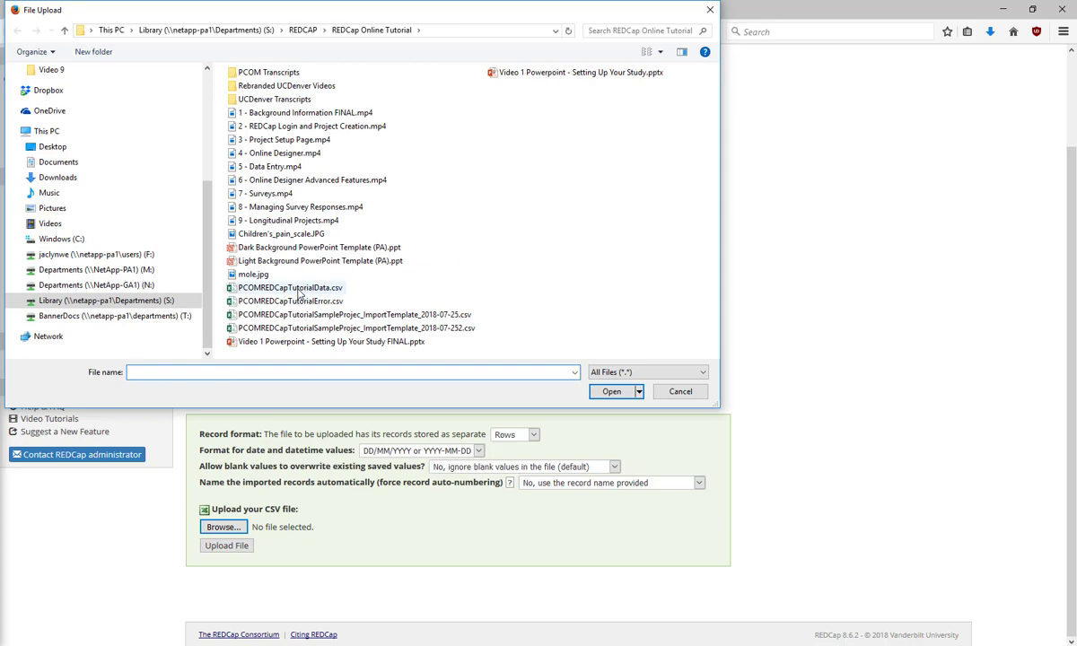
double_click(290, 287)
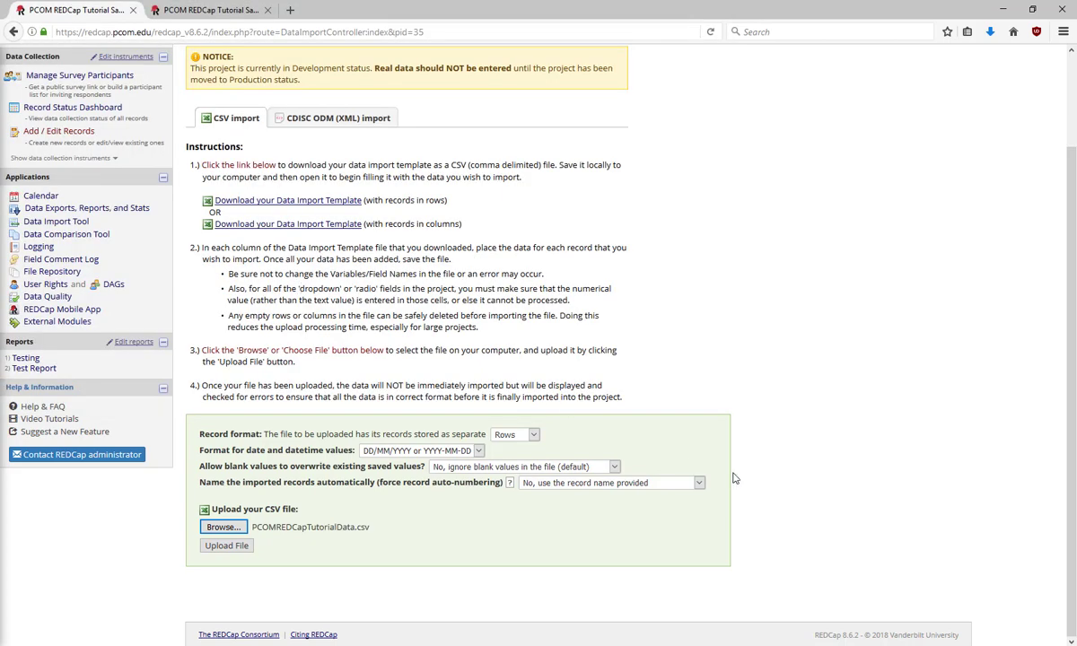
Upload PCOMREDCapTutorialData.csv and scroll through the age 91 warning and data preview
click(227, 545)
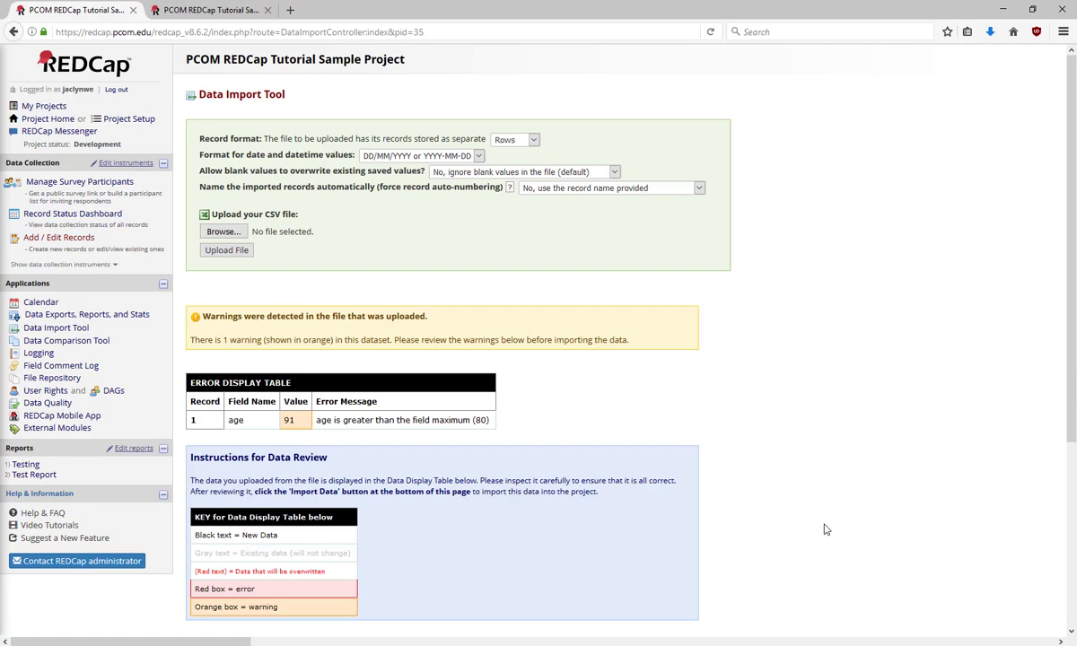
scroll(826, 530, down, 5)
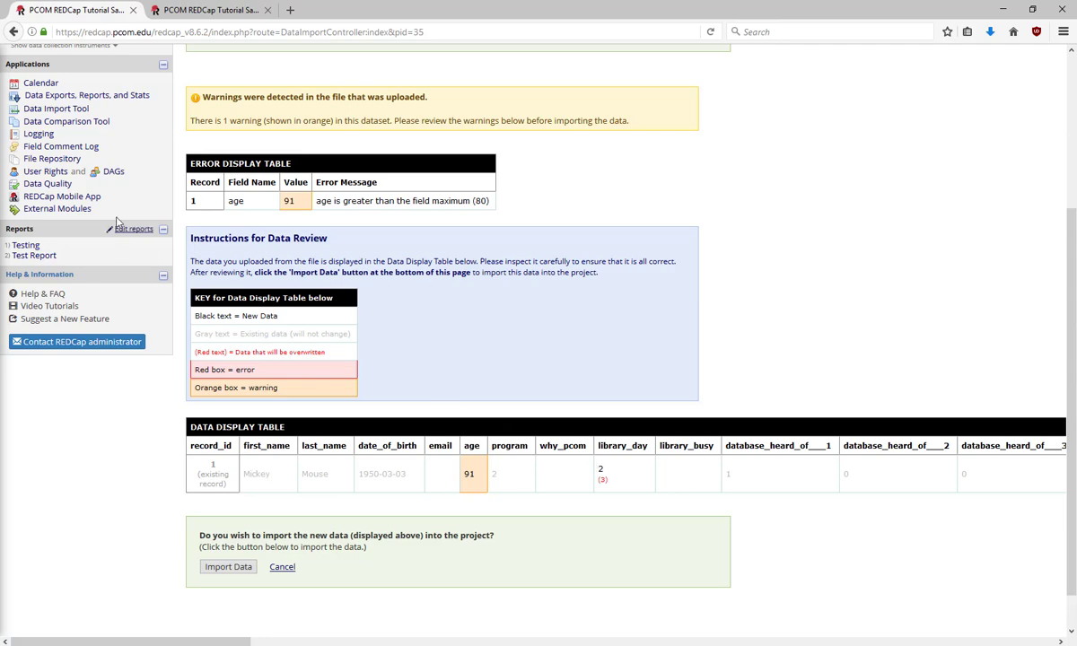
Upload PCOMREDCapTutorialError.csv to see age 'five' rejected, then restart the Data Import Tool
click(78, 113)
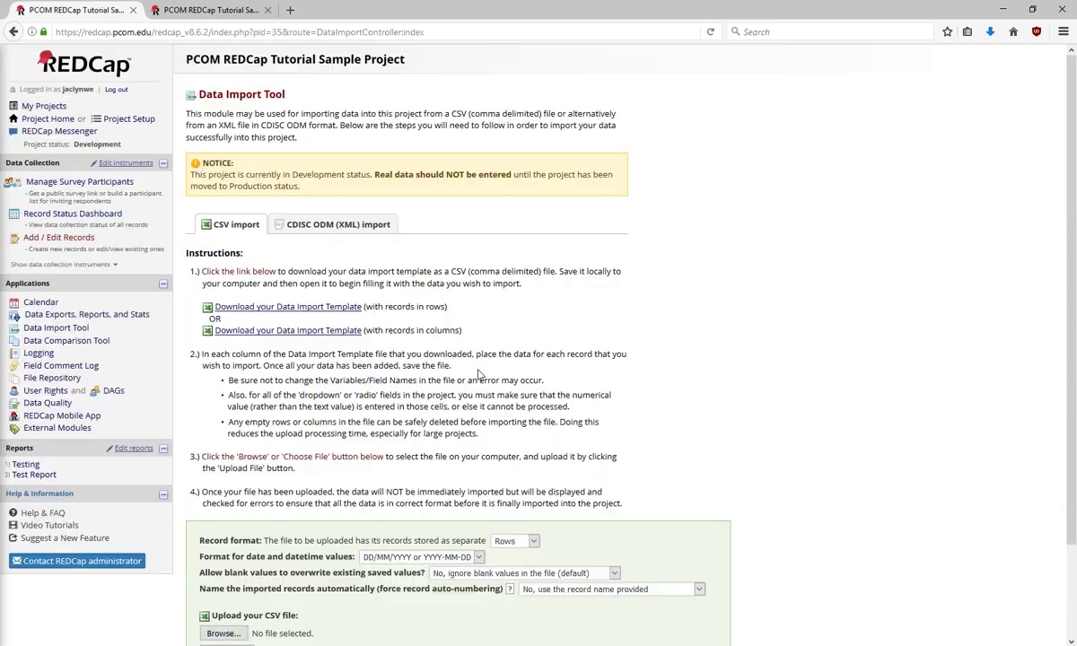
scroll(305, 530, down, 2)
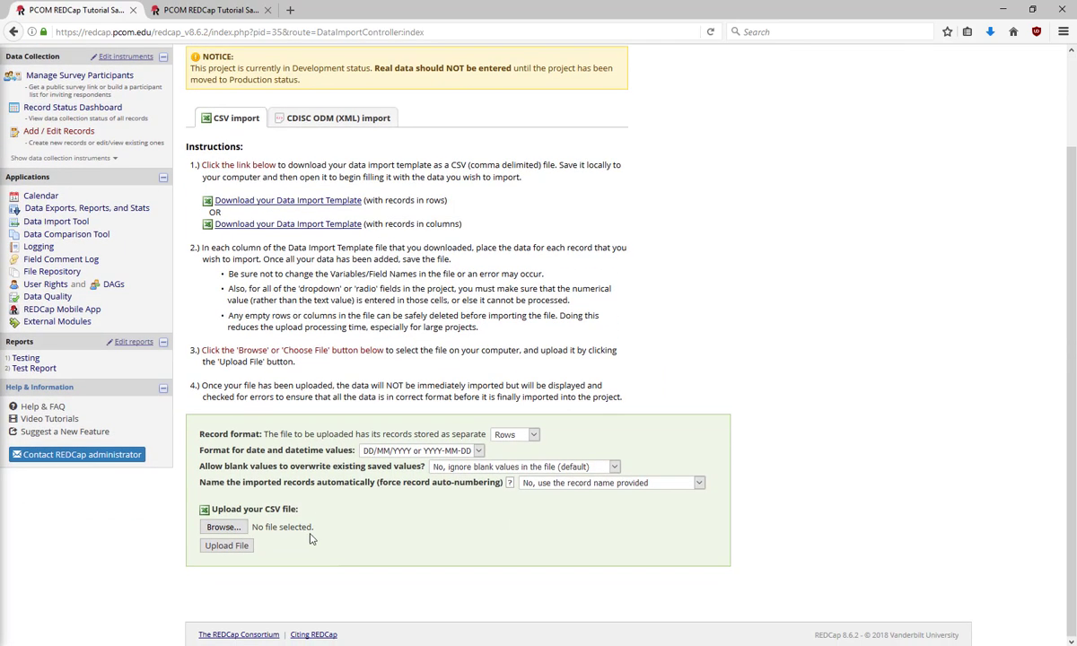
click(223, 528)
double_click(290, 301)
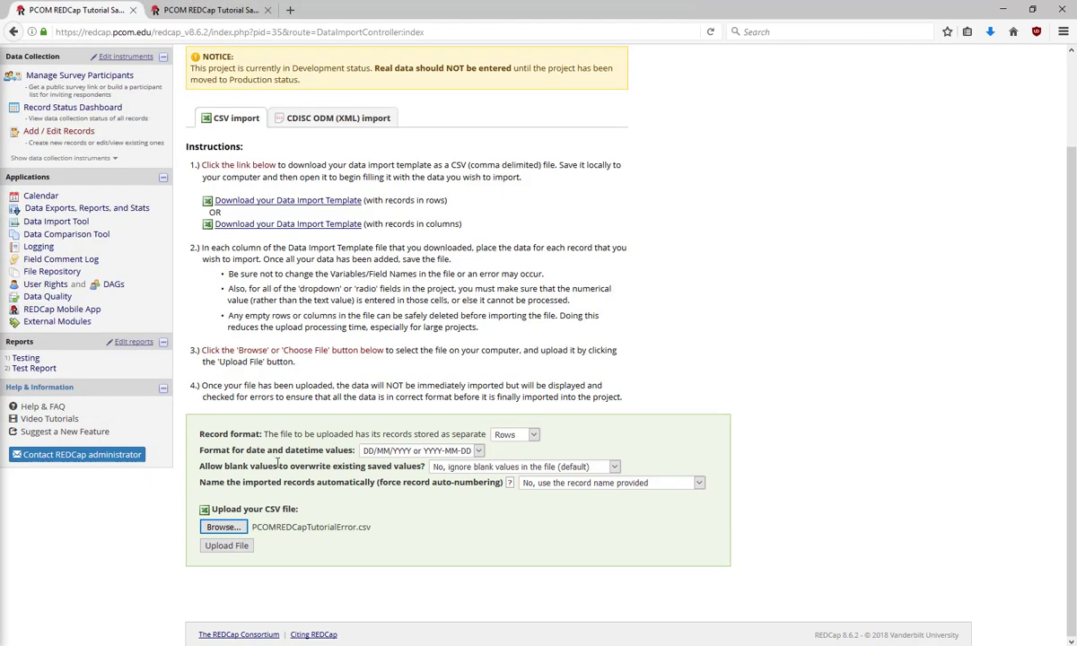
click(238, 545)
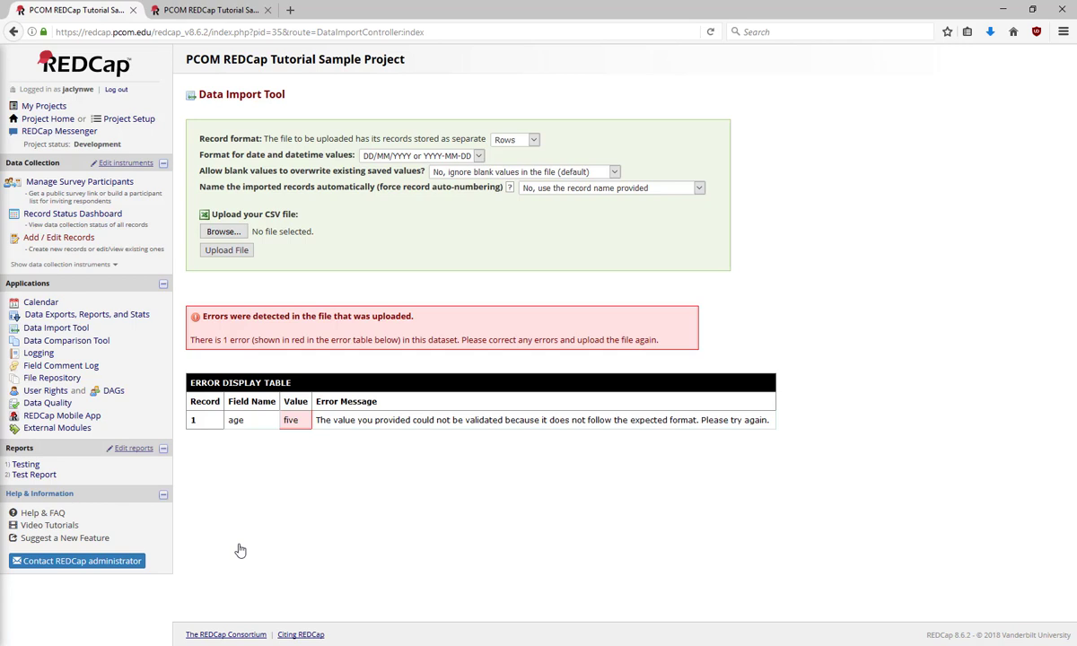
click(81, 328)
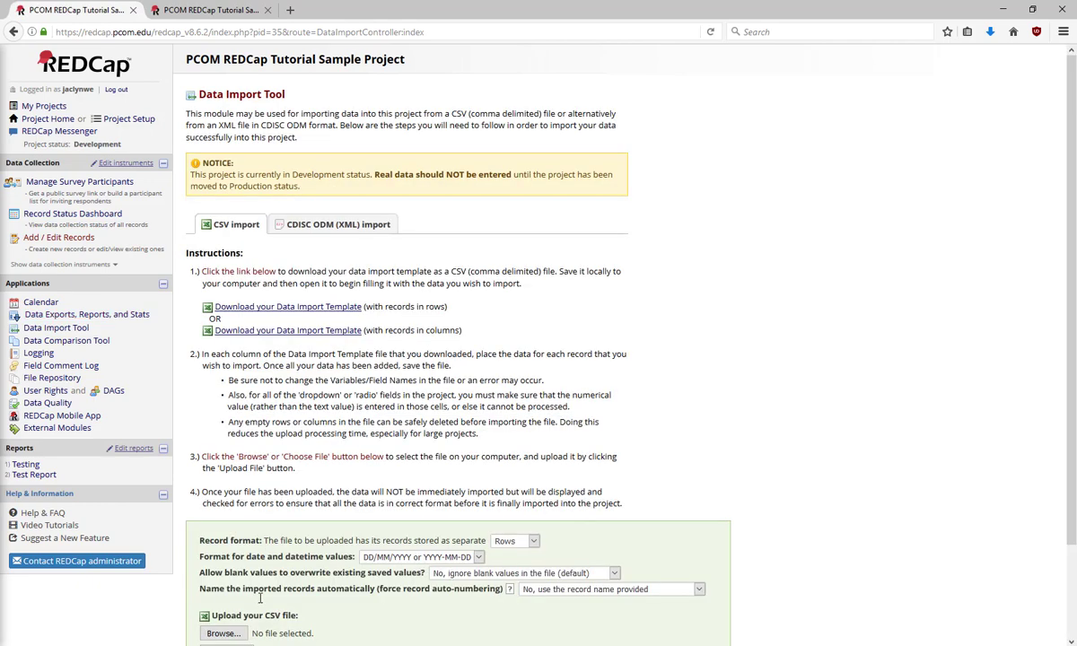
Re-upload PCOMREDCapTutorialData.csv and review the age 91 warning and library_day 3→2 change
click(224, 633)
double_click(296, 287)
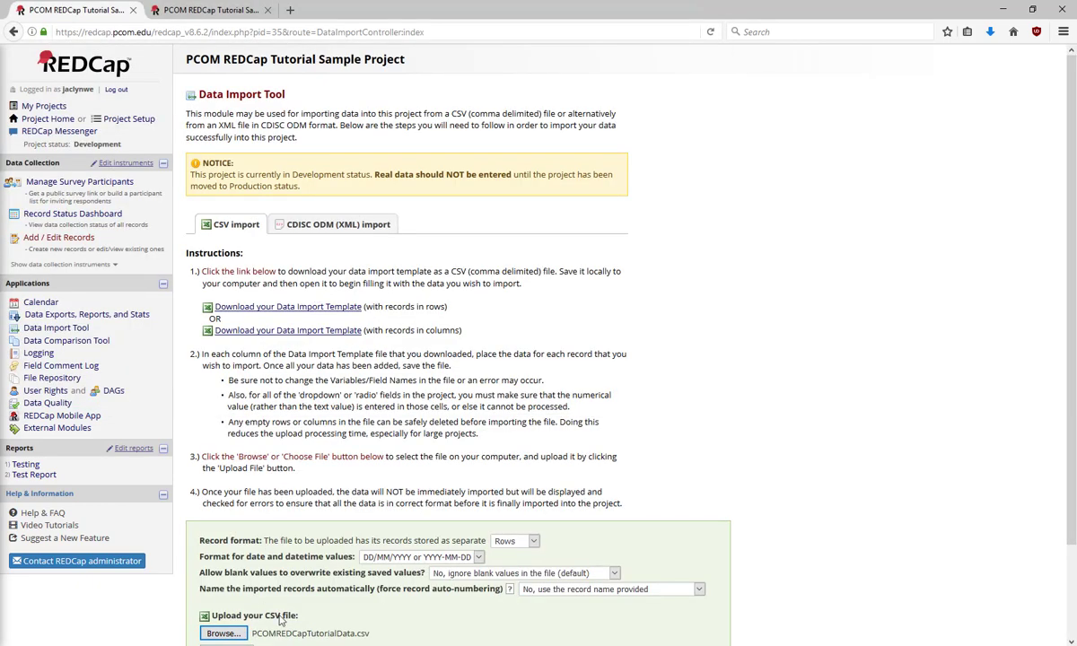
scroll(232, 584, down, 2)
click(227, 580)
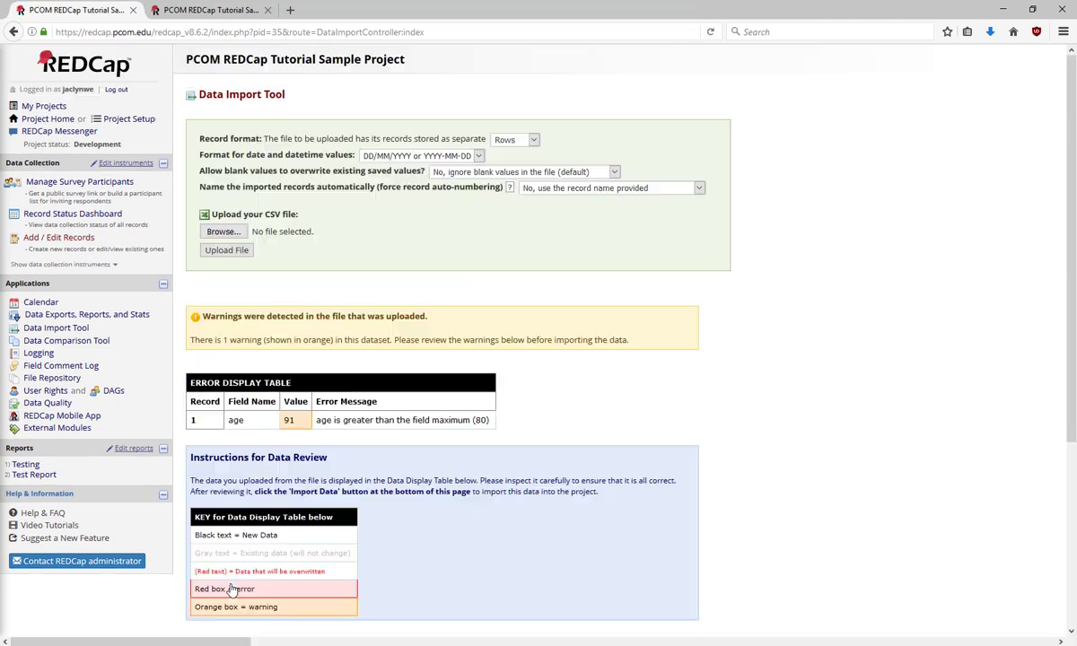
scroll(788, 514, down, 2)
scroll(788, 513, down, 5)
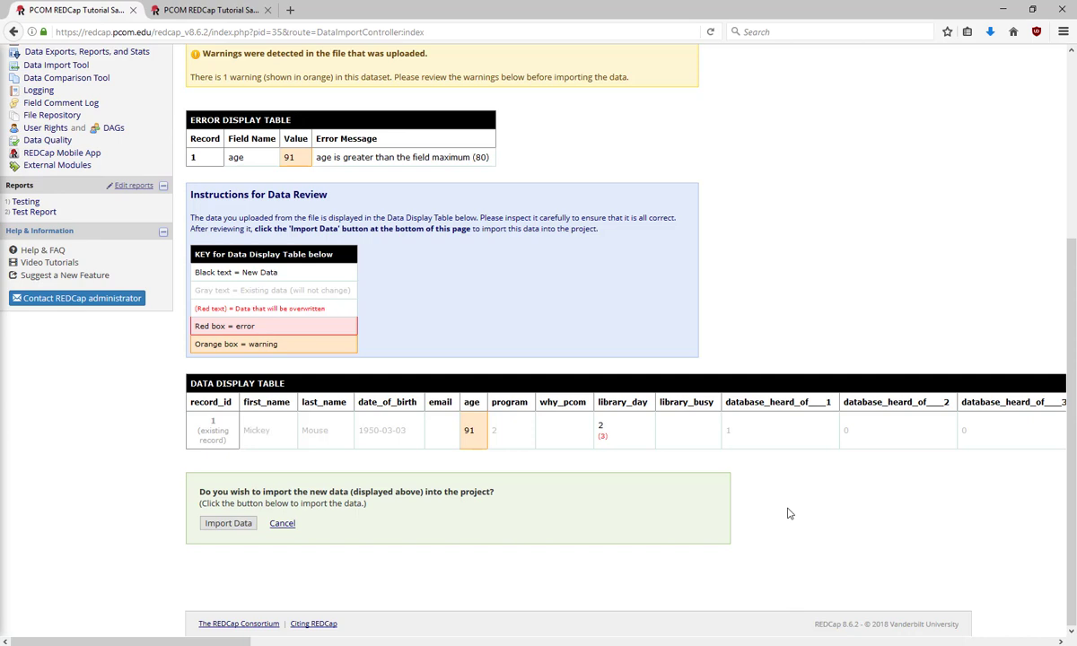
scroll(789, 513, up, 2)
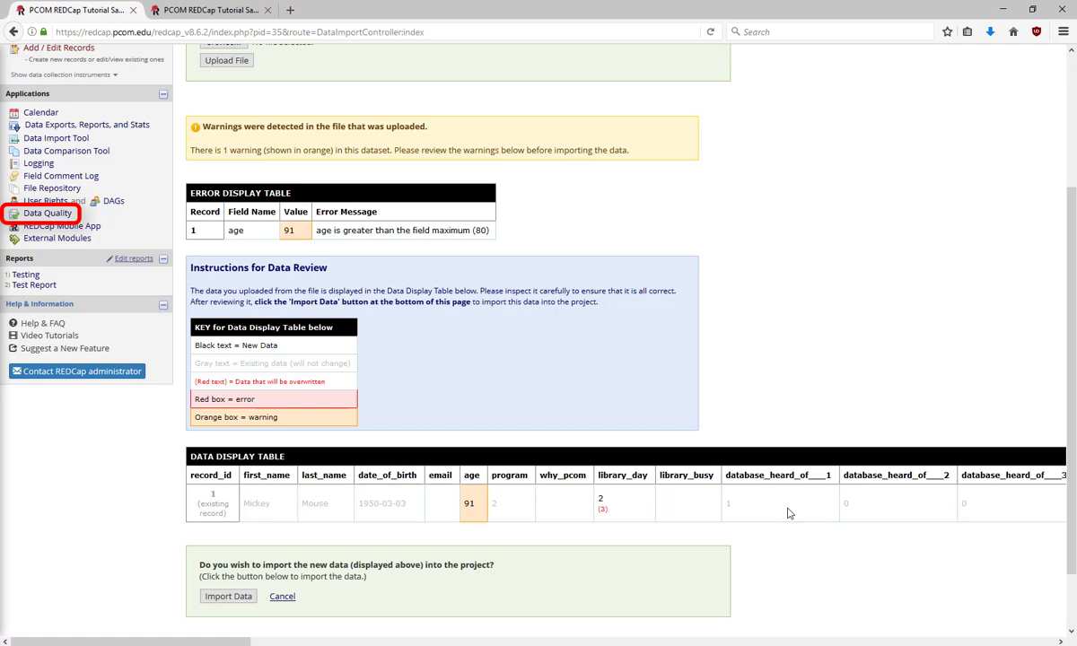
Open Data Quality to list the predefined rules A–H
click(57, 217)
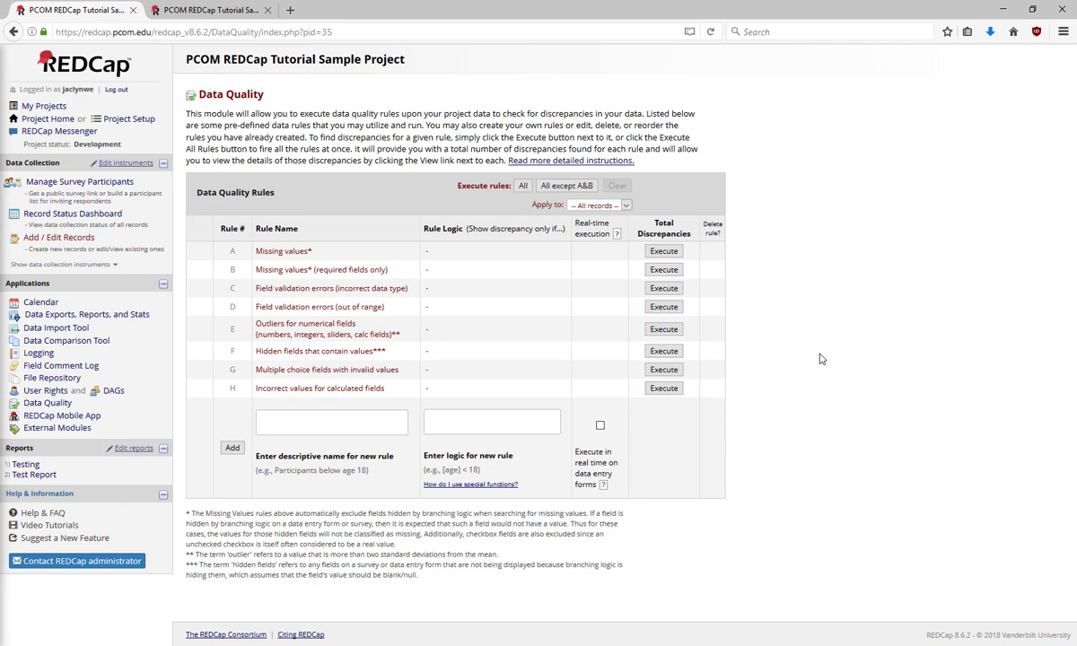
Execute rule H (incorrect values for calculated fields), which reports 0 discrepancies
click(664, 388)
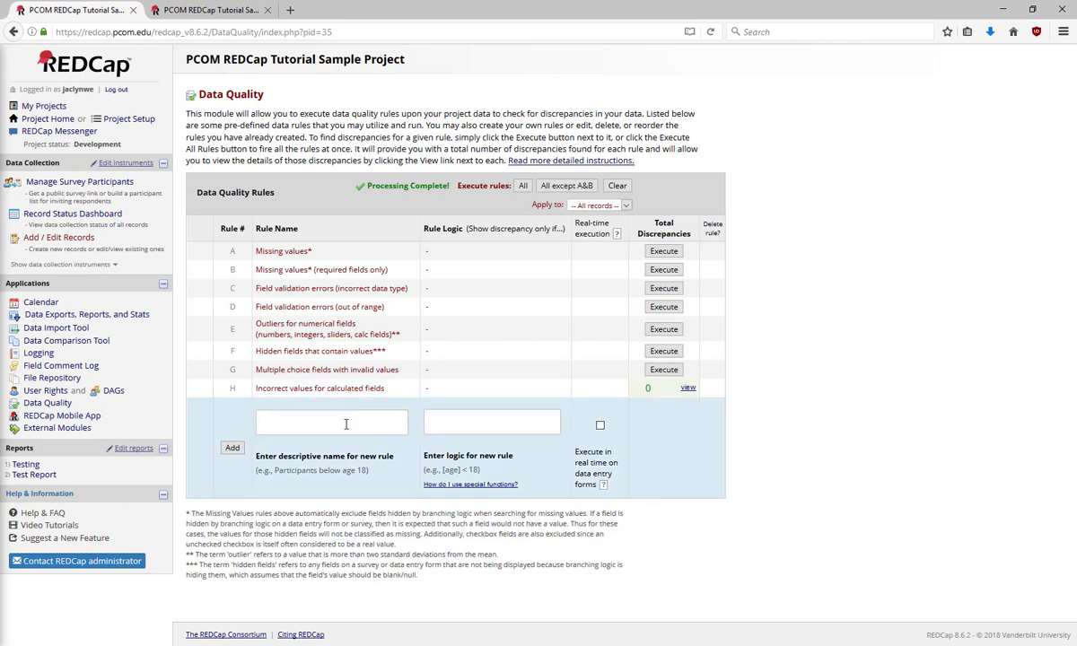
Draft a custom rule named 'Under 18' with logic [age]<18, restoring the closing bracket so it validates
text(Under 18)
key(Tab)
text([age]<18)
click(447, 417)
key(BackSpace)
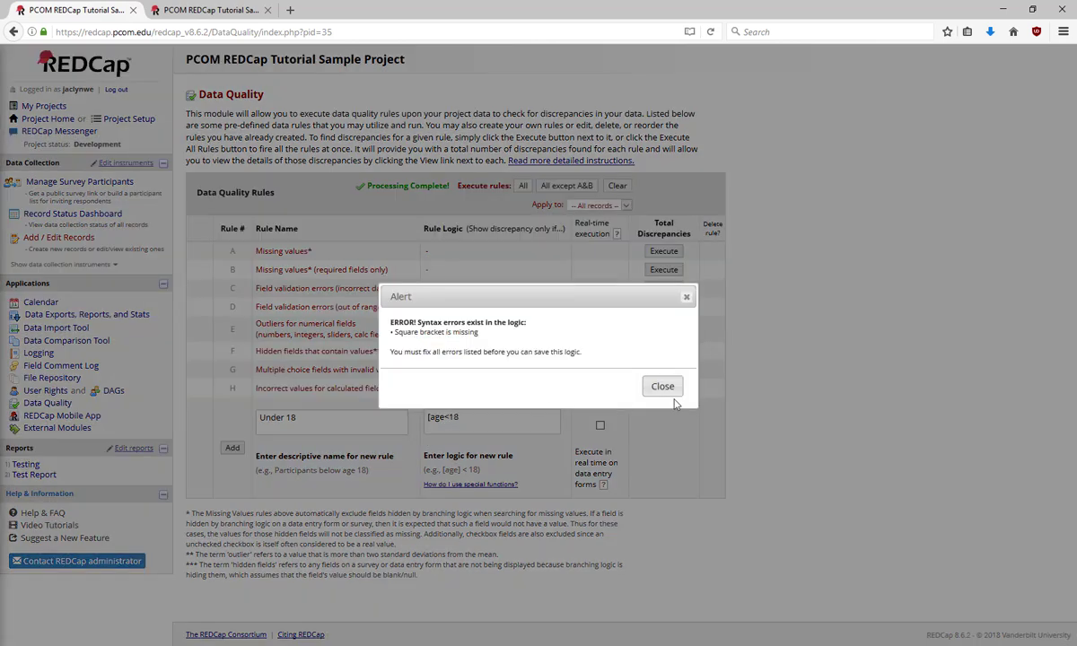
click(662, 387)
click(446, 417)
text(])
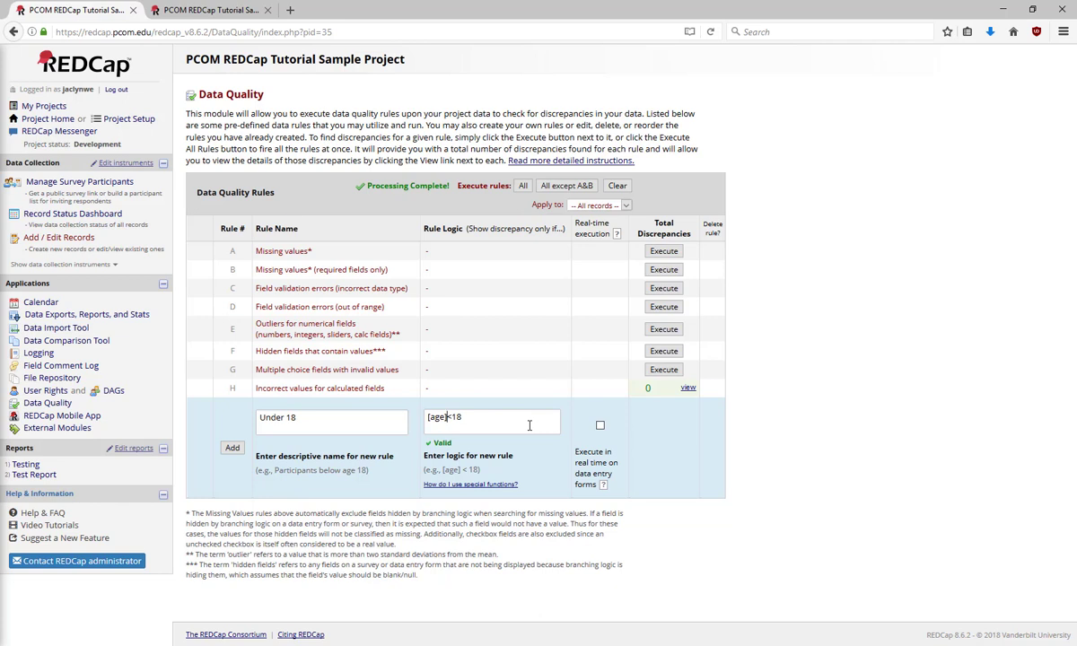
Add the Under 18 rule, execute it, and review its single discrepancy: a record with age 12
click(232, 449)
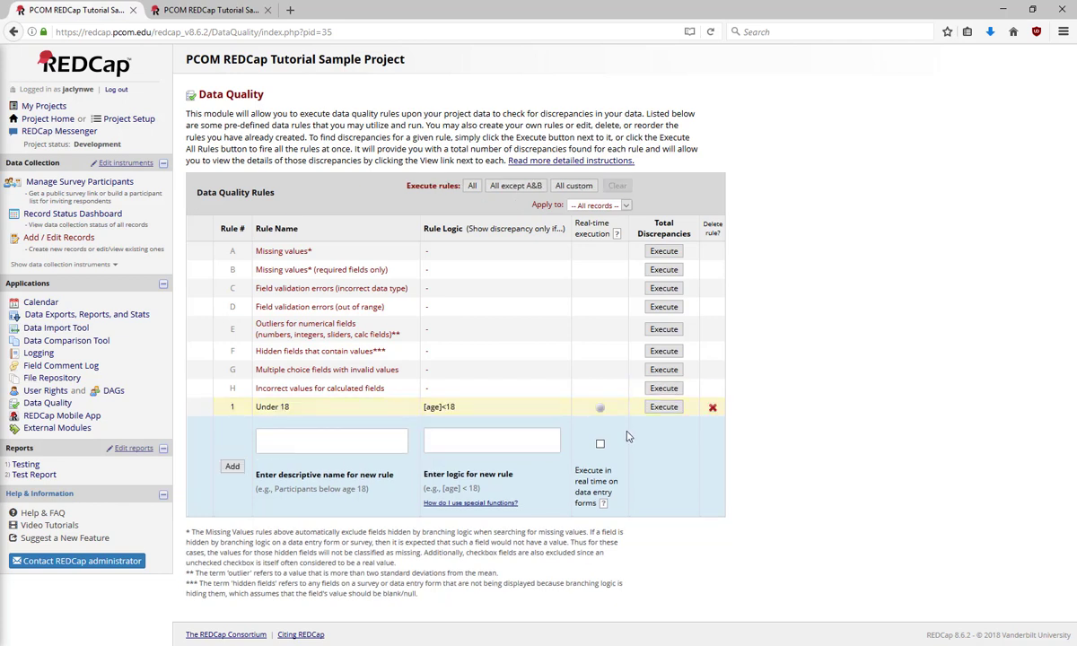
click(661, 409)
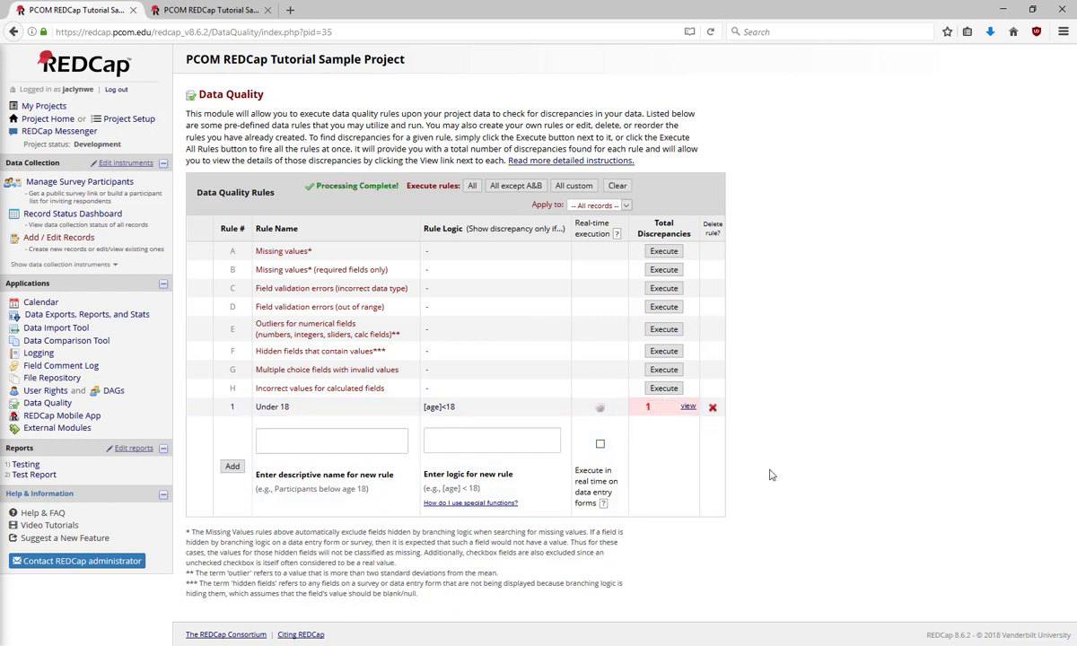
click(687, 409)
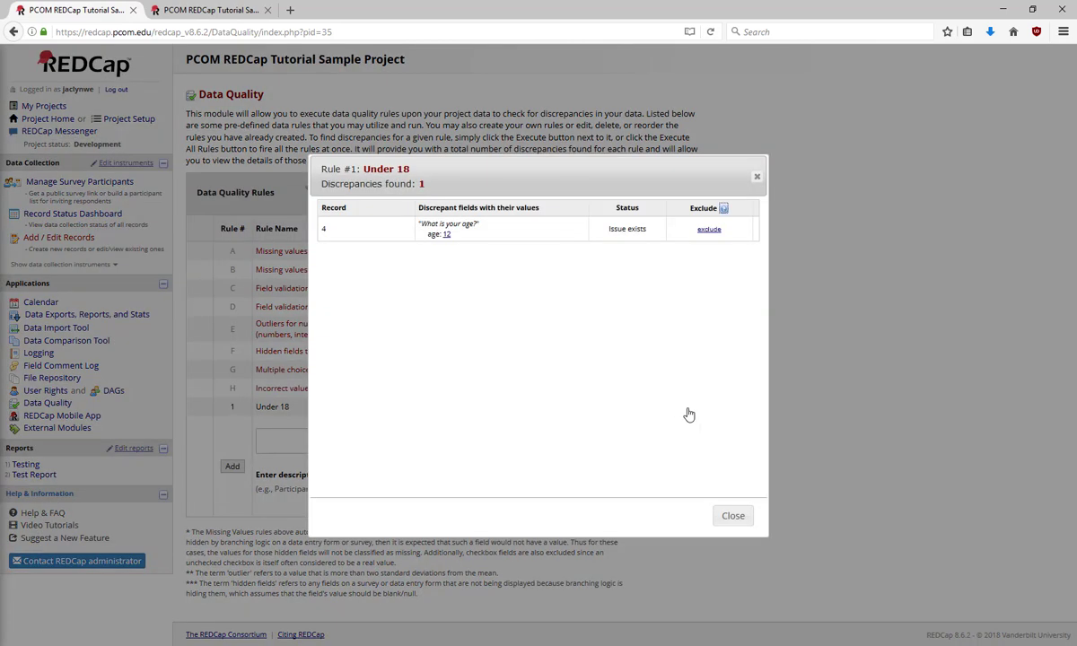
click(733, 516)
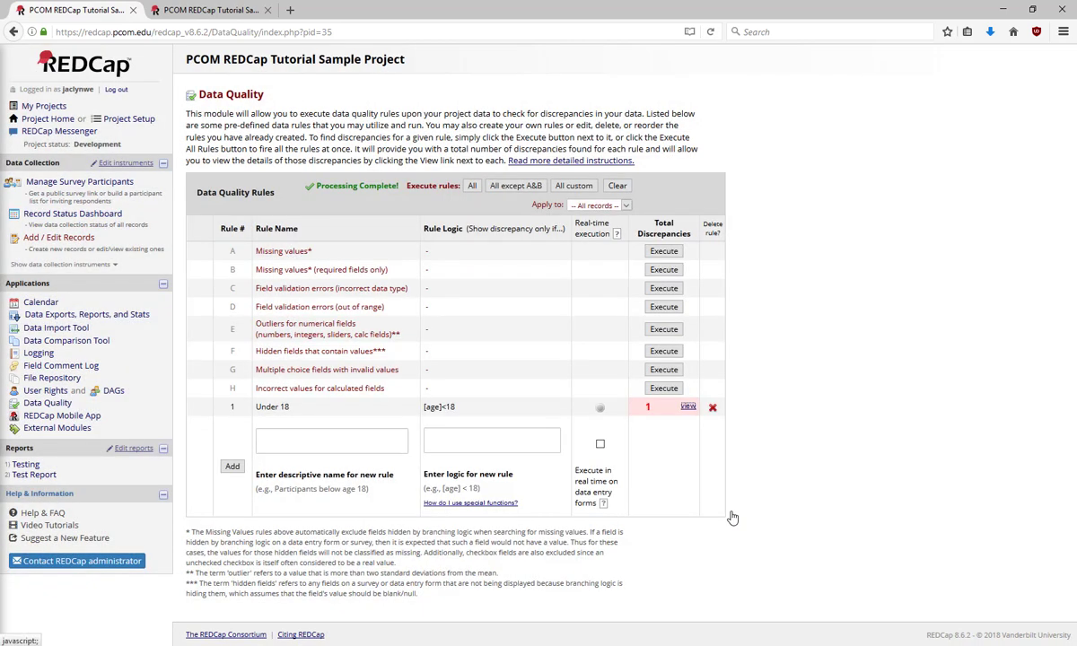